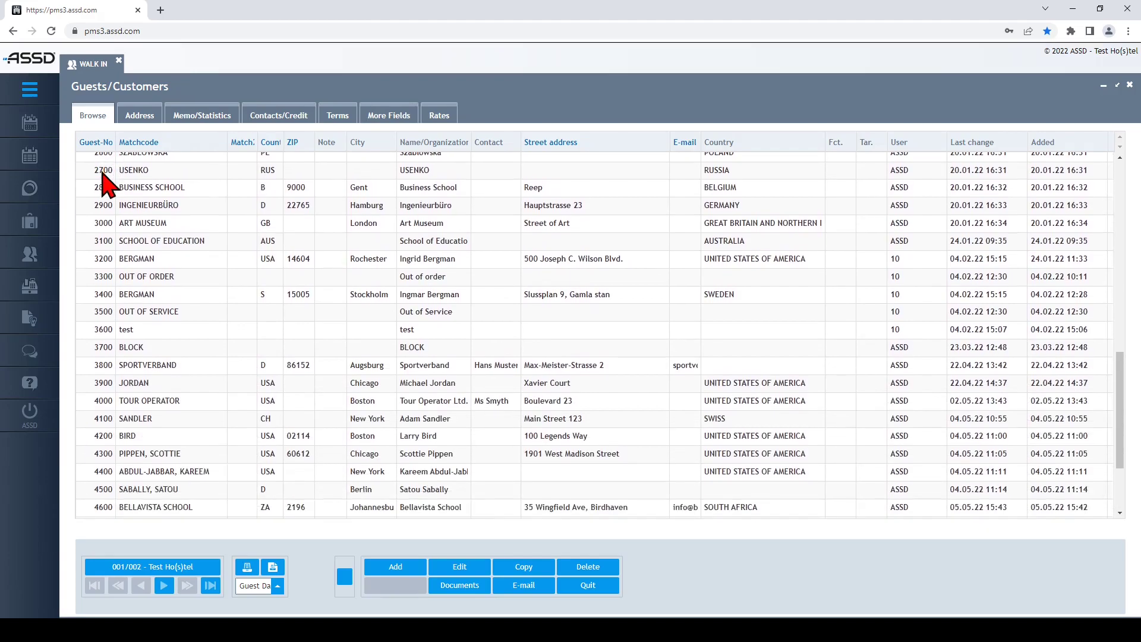
pyautogui.scroll(-1, 103, 173)
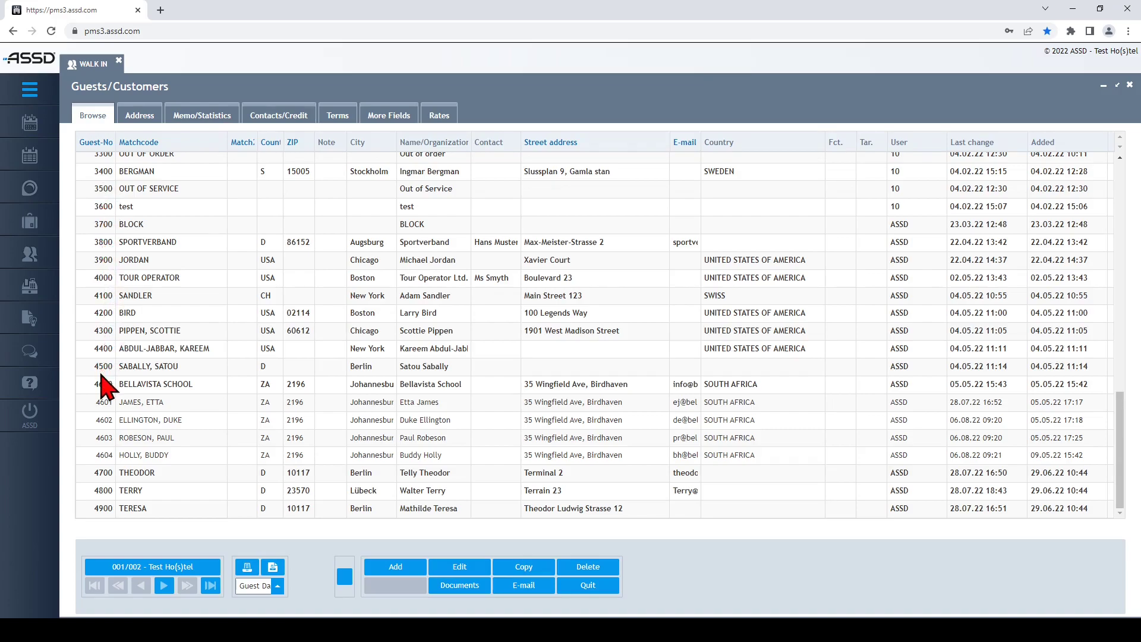
# Scroll the guest list down and select guest 4600 Bellavista School
pyautogui.click(90, 390)
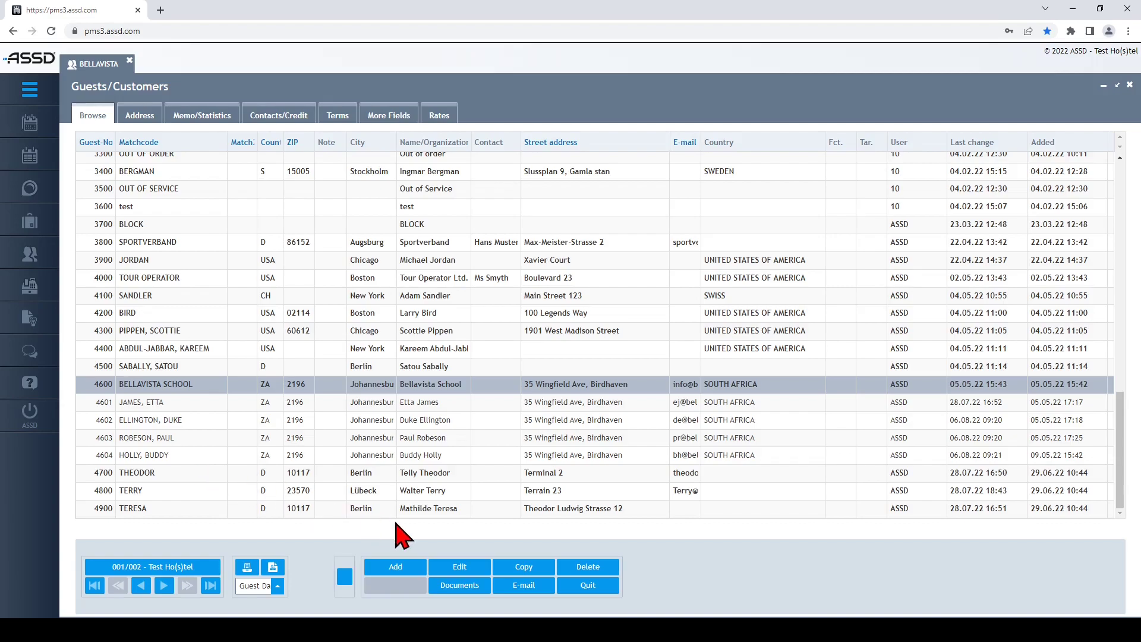
# Copy Bellavista School into a new guest and enter the contact person's surname and first name
pyautogui.click(522, 571)
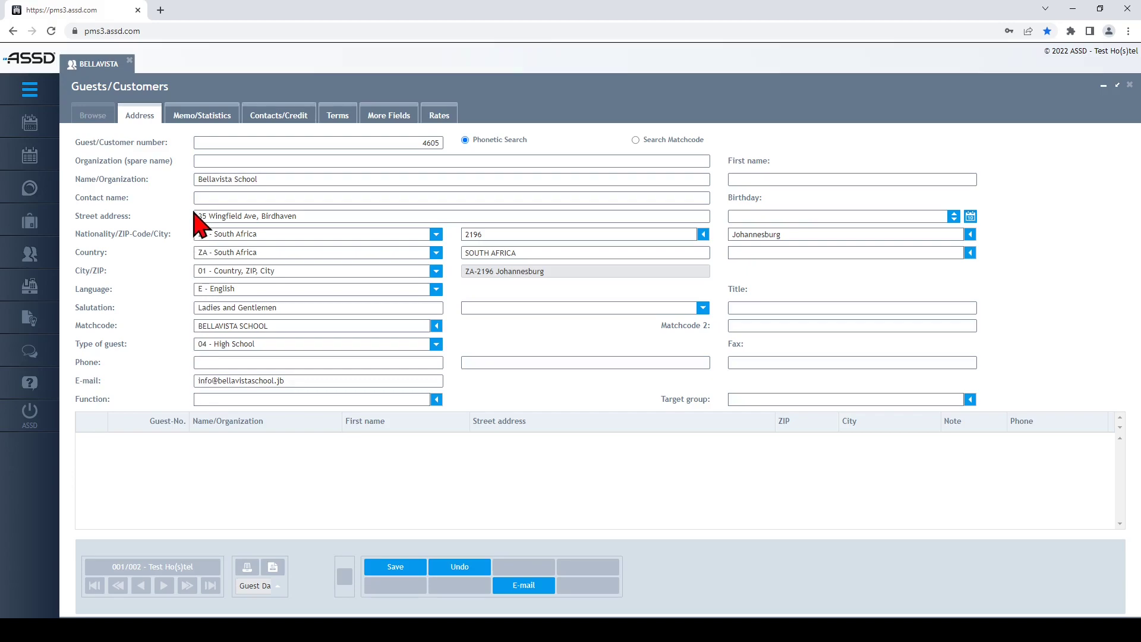
pyautogui.moveTo(198, 181); pyautogui.dragTo(263, 186)
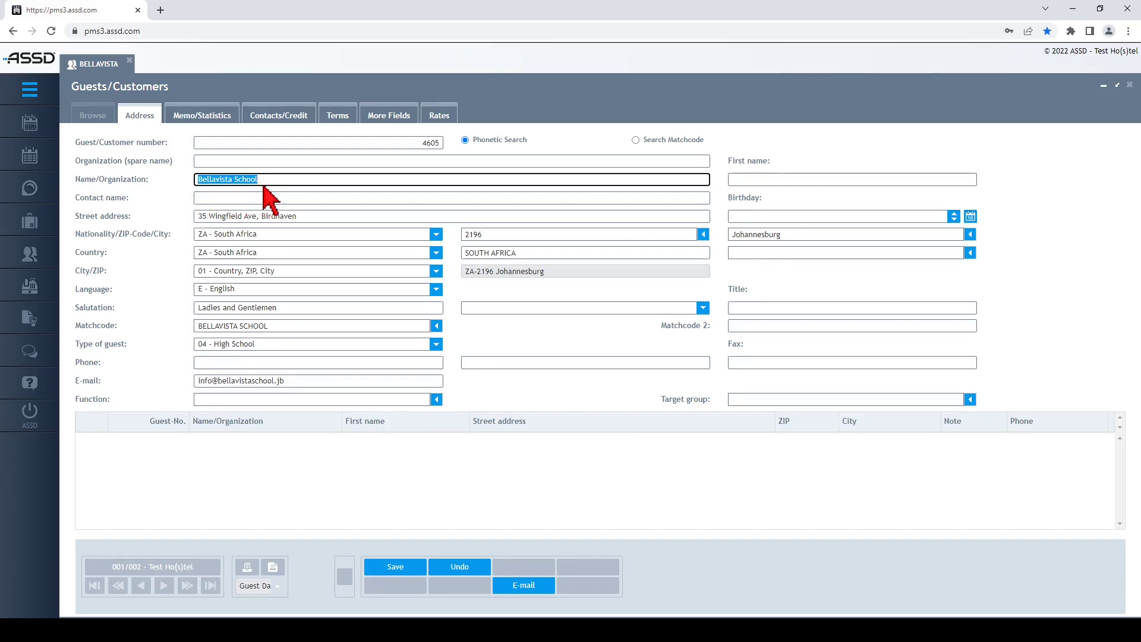
pyautogui.press('BackSpace')
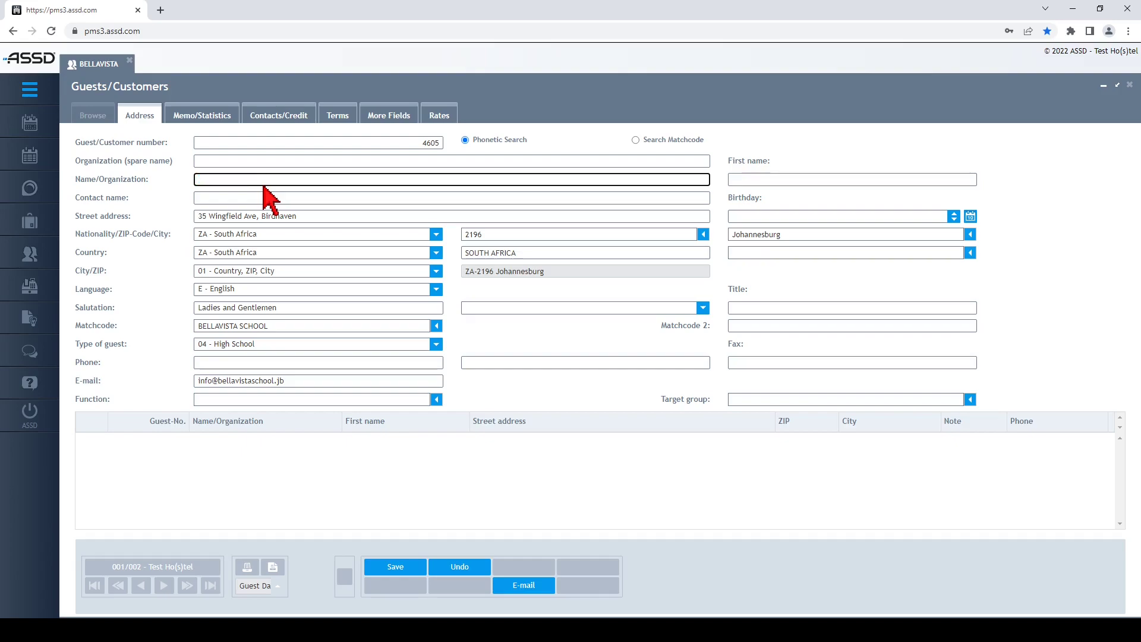
pyautogui.write('Hawkins')
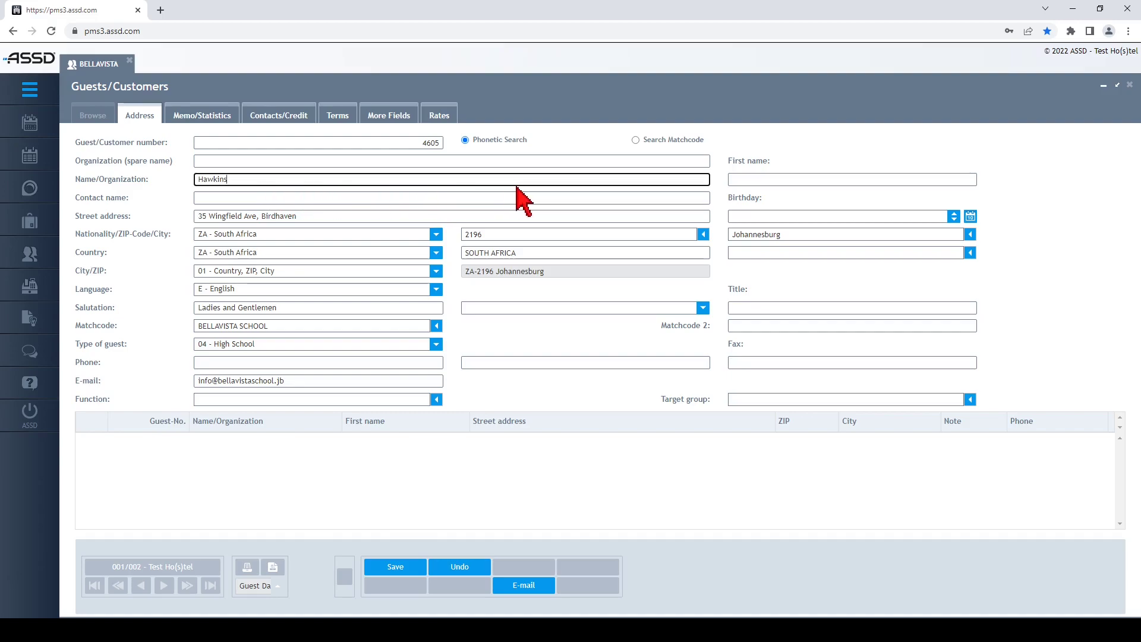
pyautogui.click(734, 181)
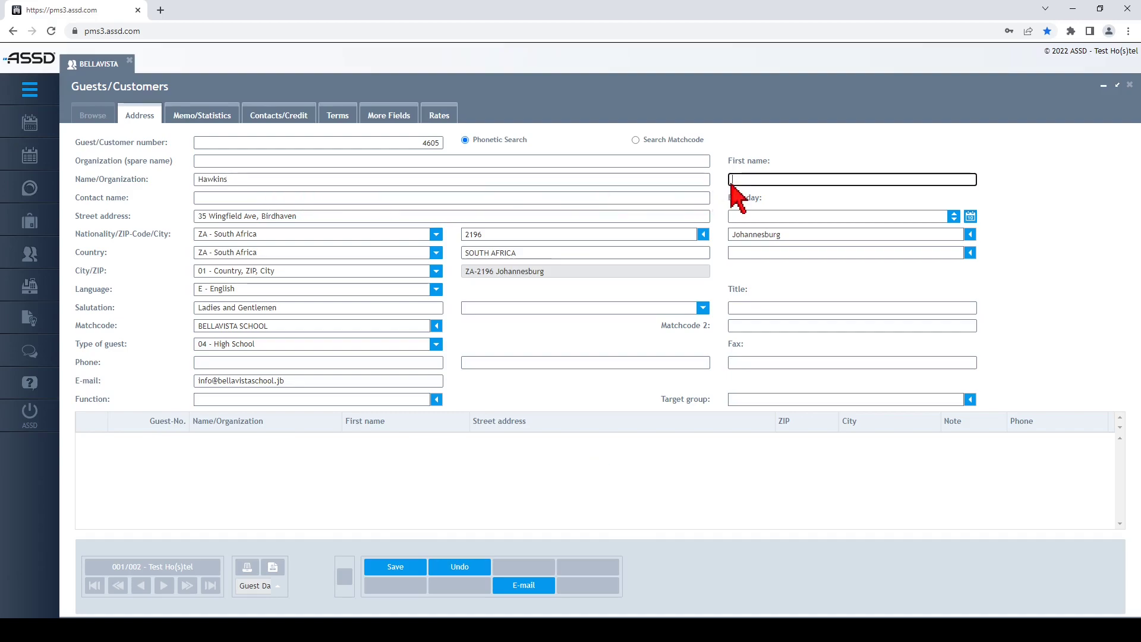
pyautogui.write('Coleman')
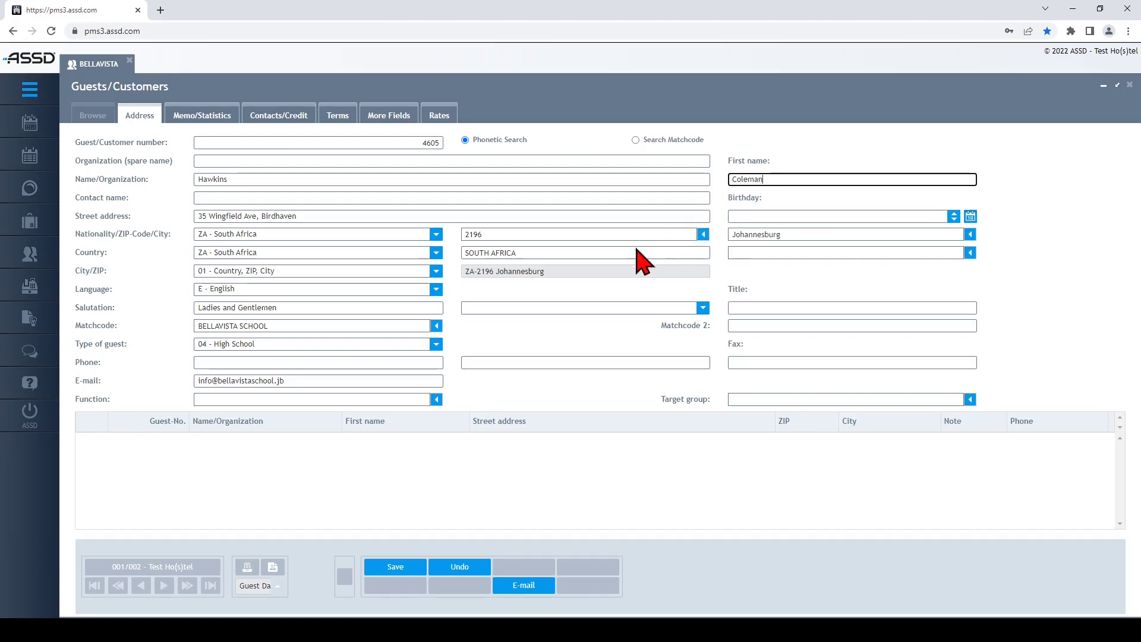
# Use the surname-and-first-name matchcode suggestion, edit the e-mail, and start entering the phone number
pyautogui.click(346, 326)
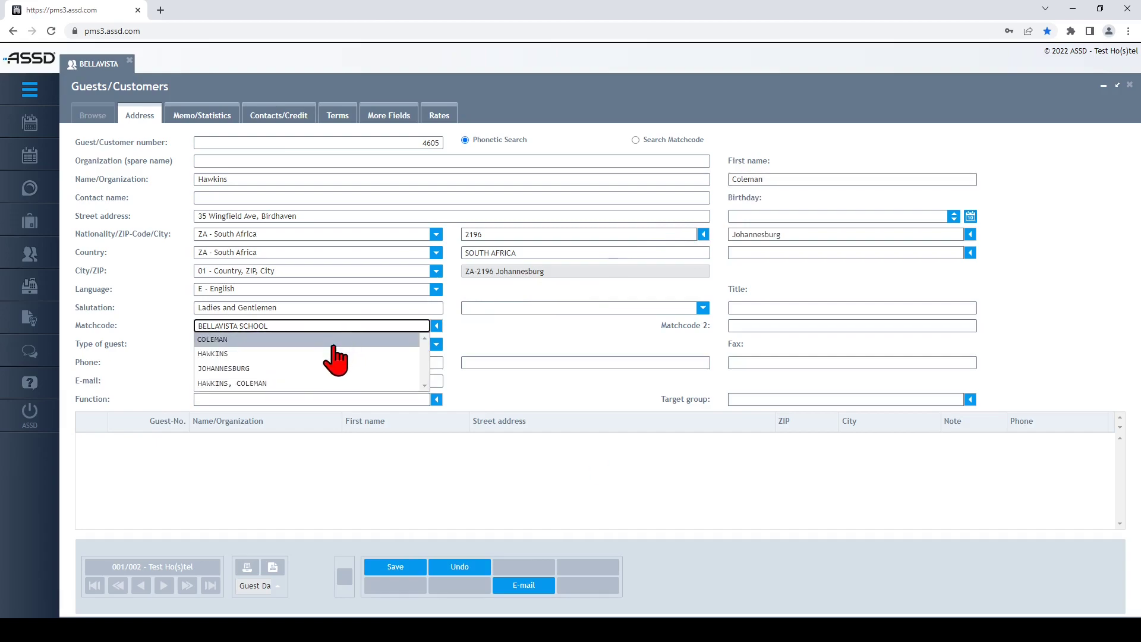
pyautogui.click(298, 384)
pyautogui.moveTo(212, 382); pyautogui.dragTo(195, 384)
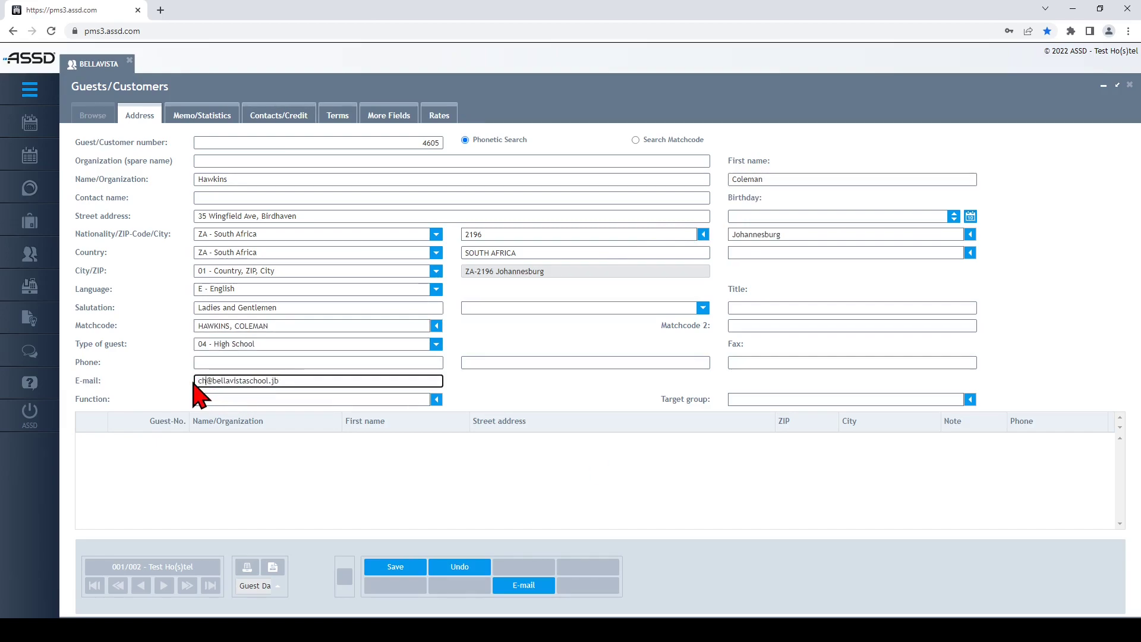
pyautogui.click(199, 364)
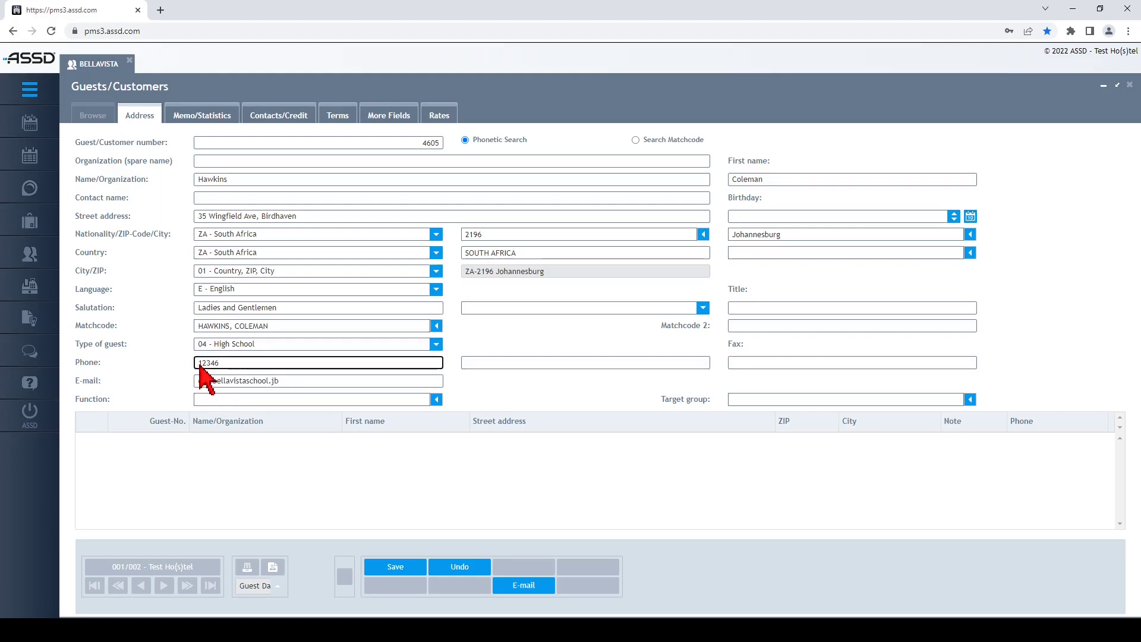
# On Contacts/Credit, set 'Contact name of' to 4600 Bellavista School and save guest 4605
pyautogui.click(269, 122)
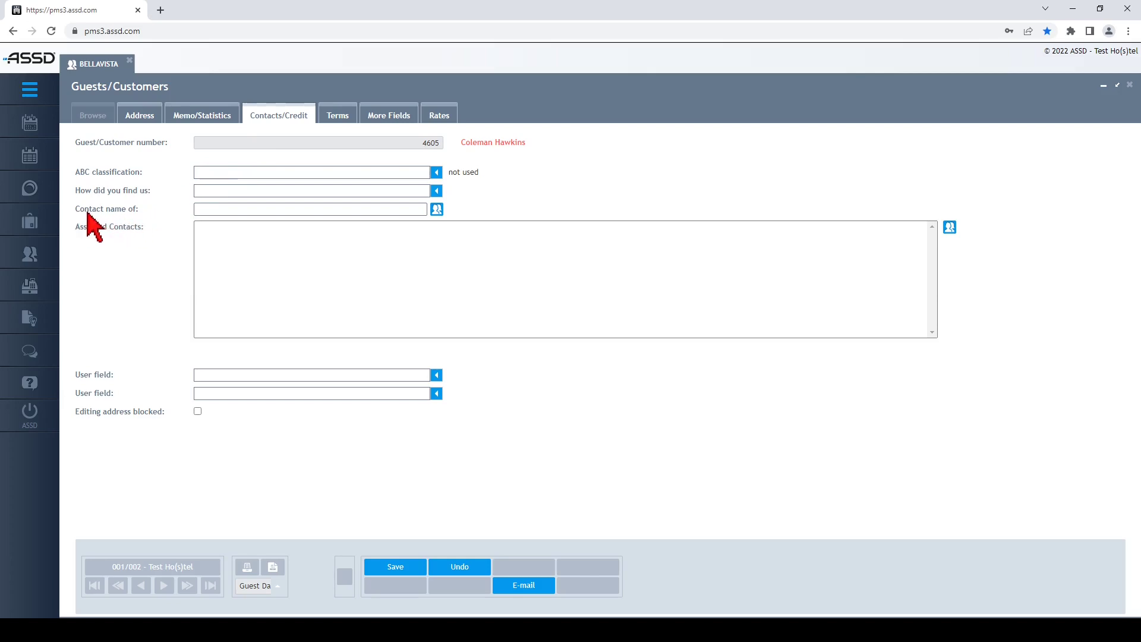
pyautogui.click(344, 211)
pyautogui.write('4600')
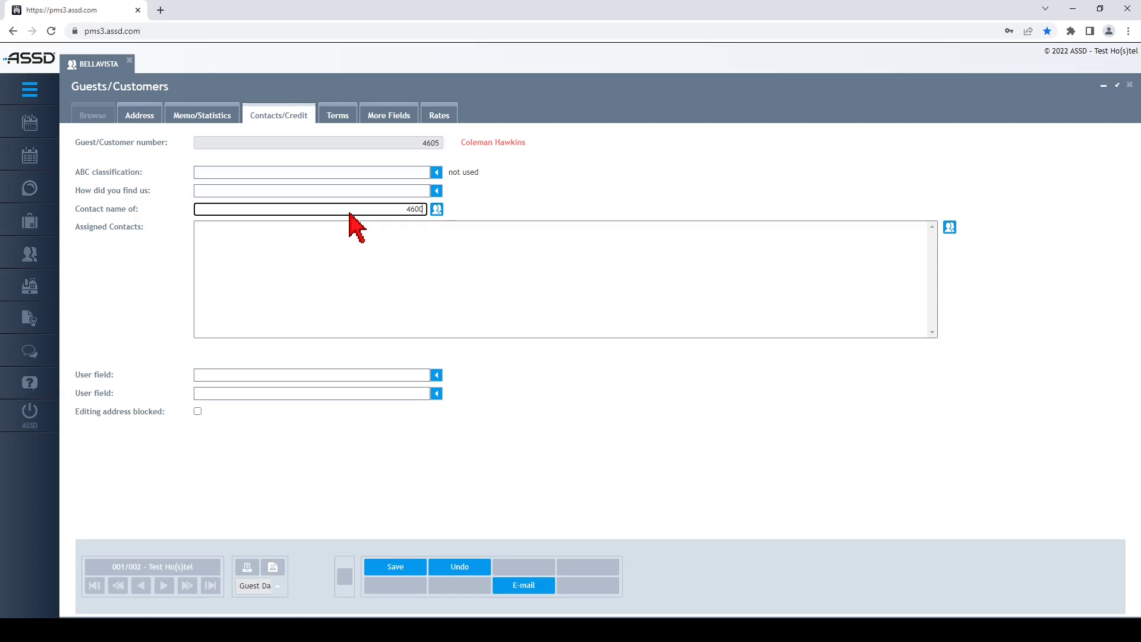
pyautogui.click(437, 211)
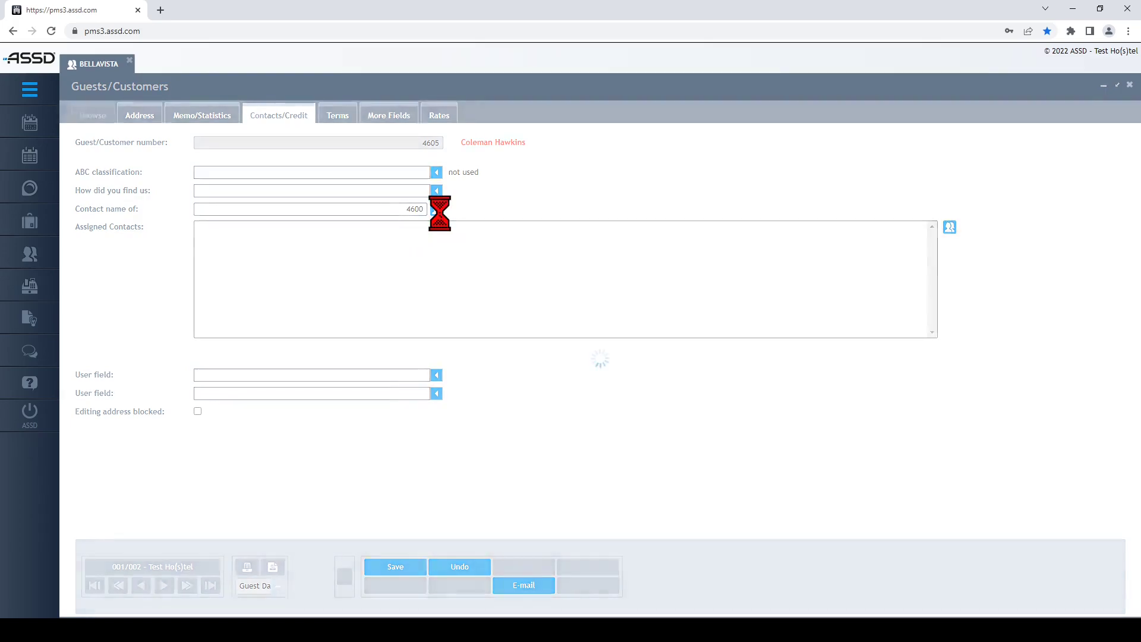
pyautogui.click(89, 116)
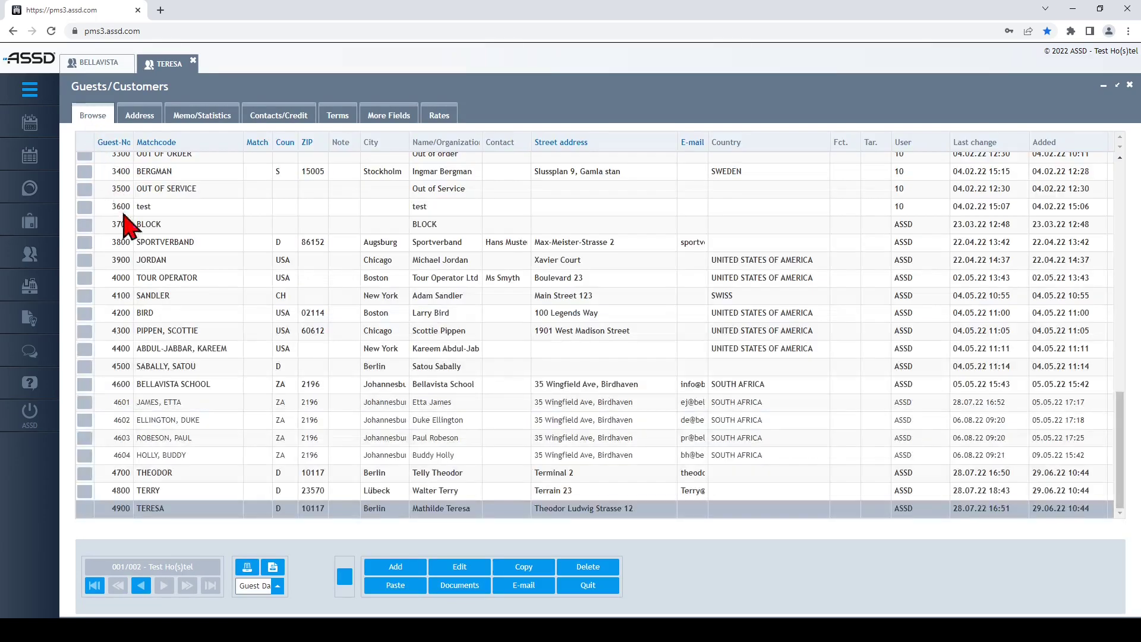
pyautogui.click(88, 387)
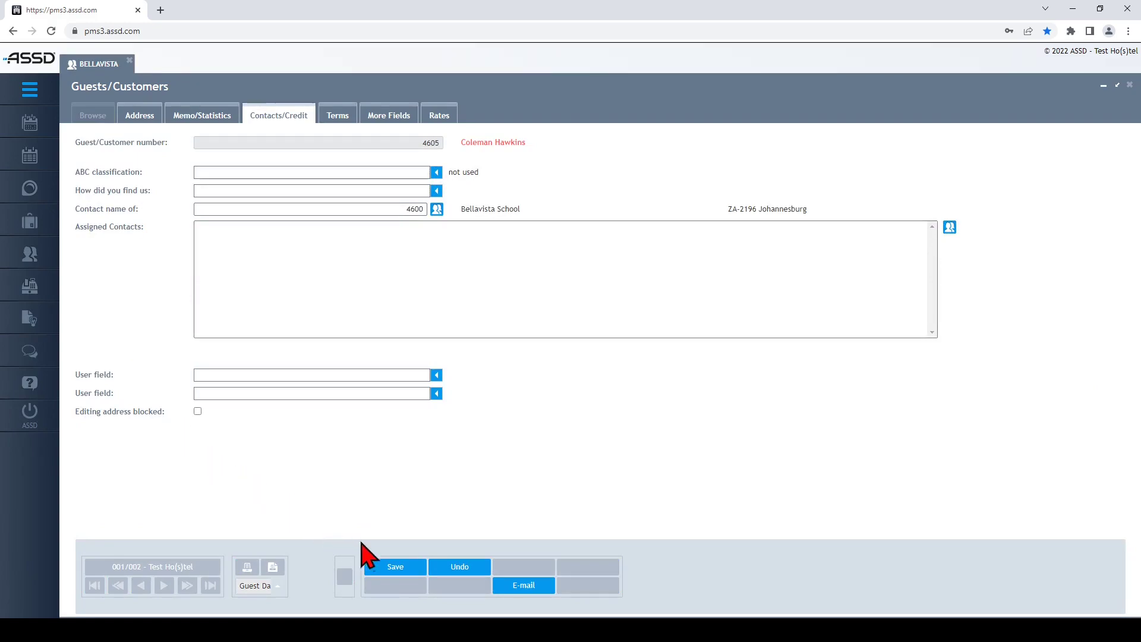
pyautogui.click(390, 573)
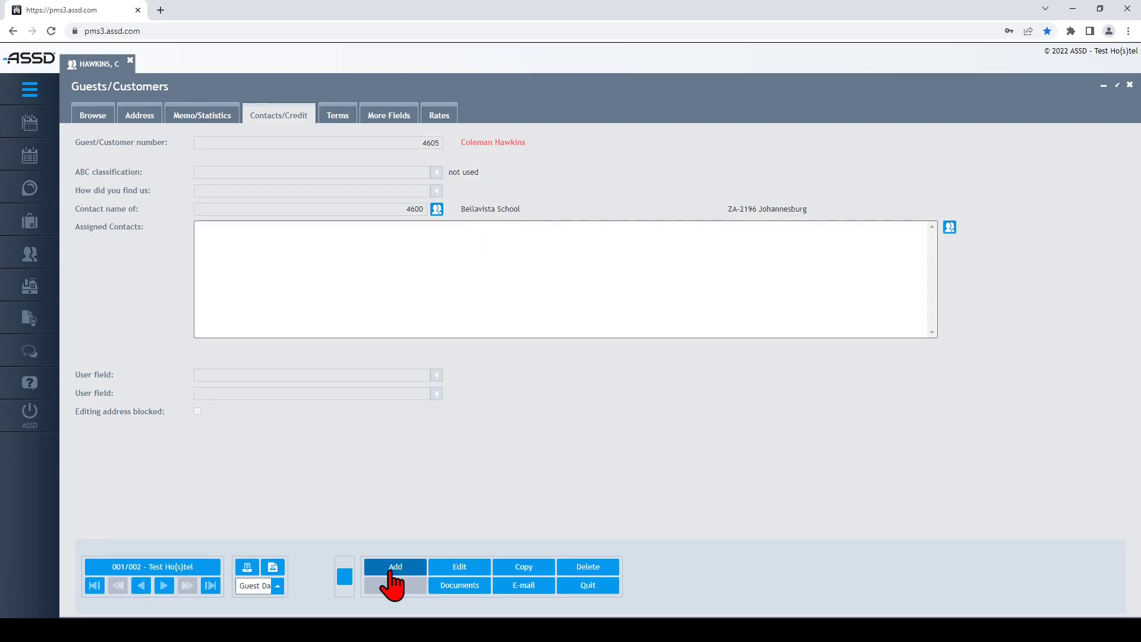
# Review records 4600–4605, then show Bellavista School's Contacts/Credit tab with its assigned contacts
pyautogui.click(88, 116)
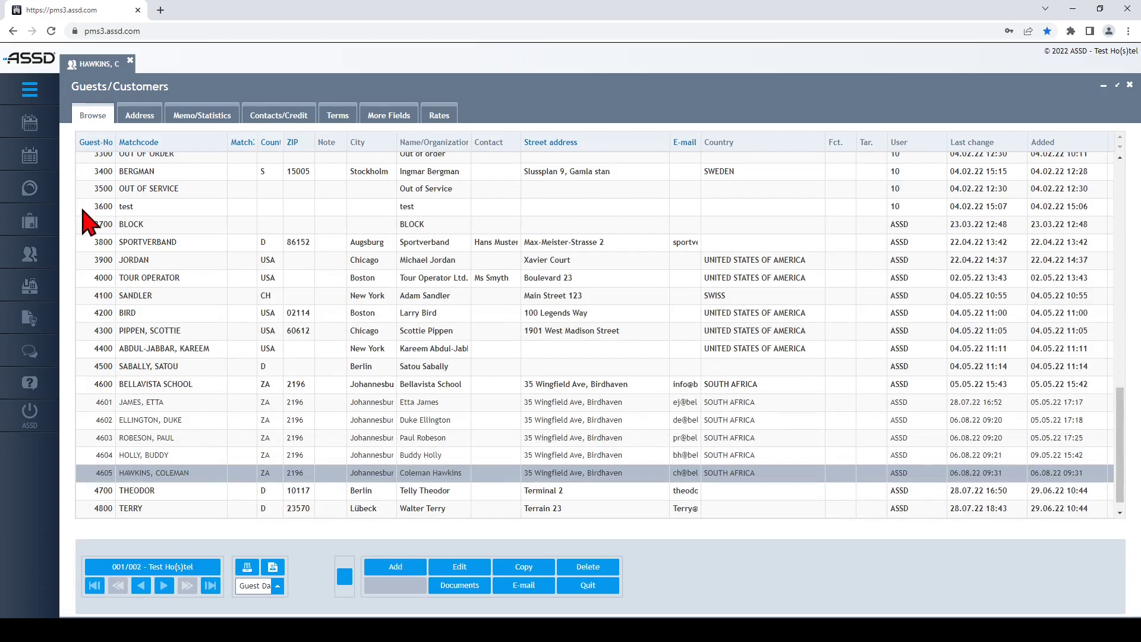
pyautogui.click(84, 387)
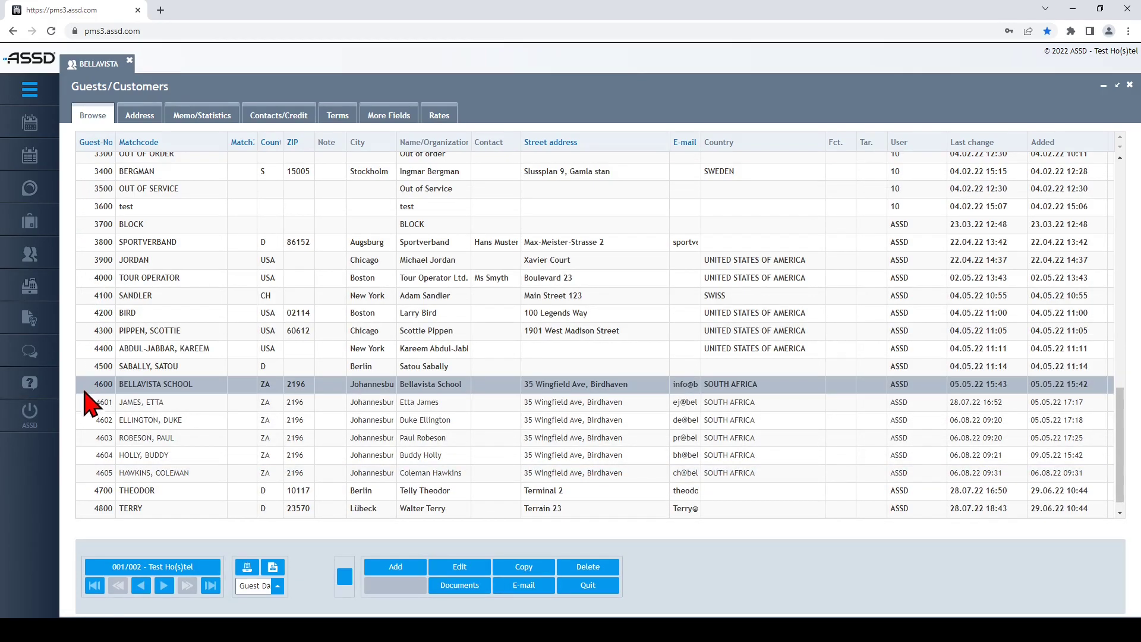
pyautogui.click(85, 401)
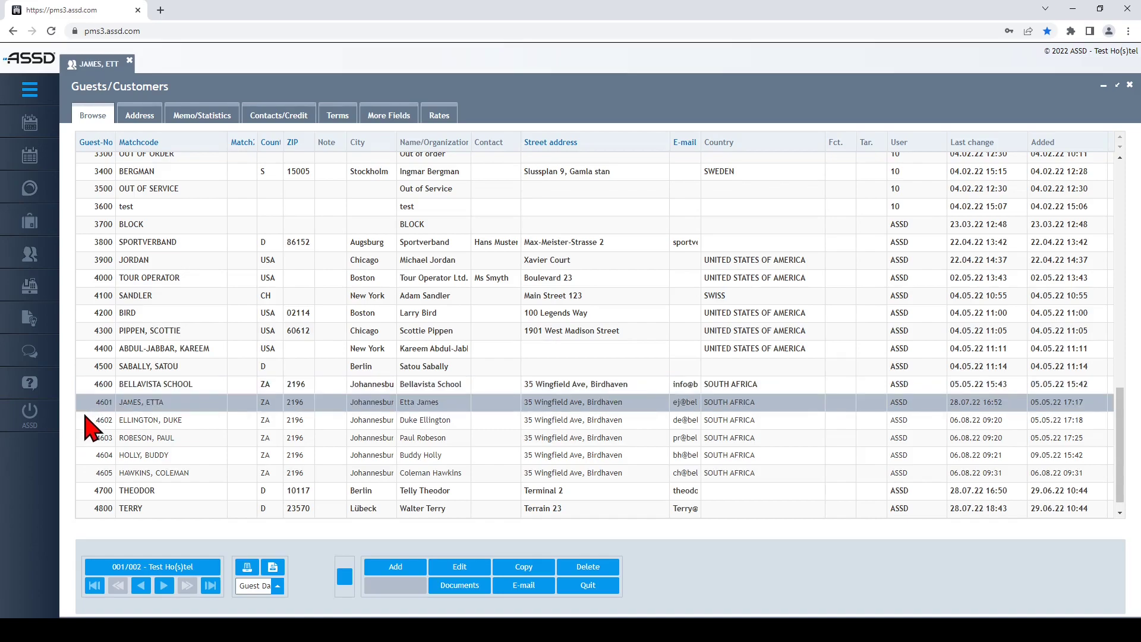
pyautogui.click(85, 421)
pyautogui.click(86, 438)
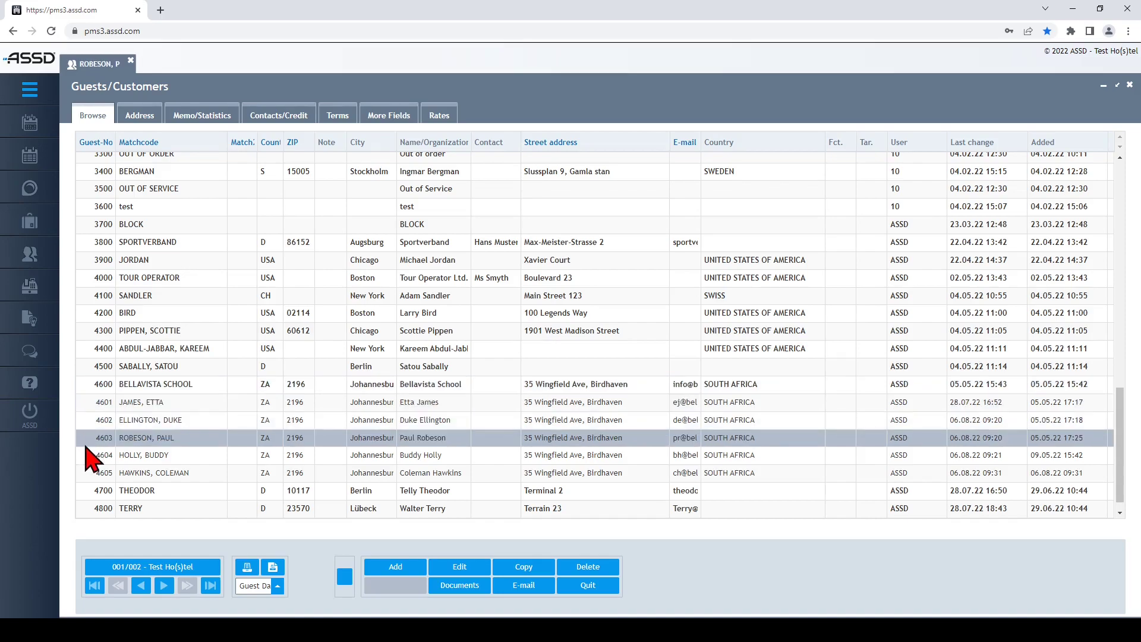
pyautogui.click(86, 454)
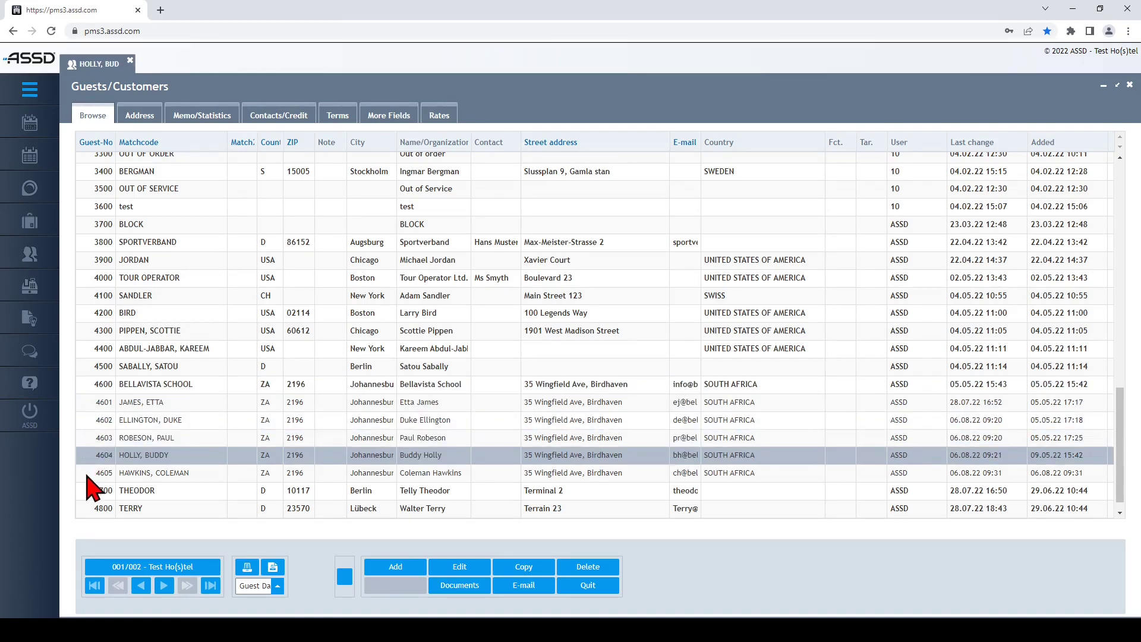
pyautogui.click(87, 474)
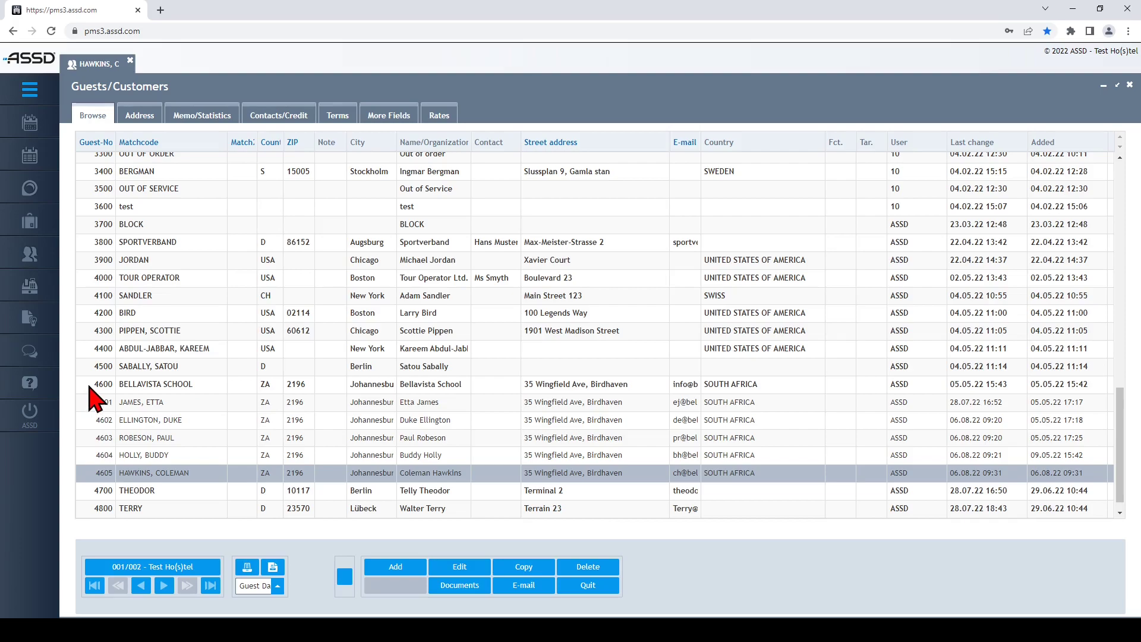
pyautogui.click(91, 385)
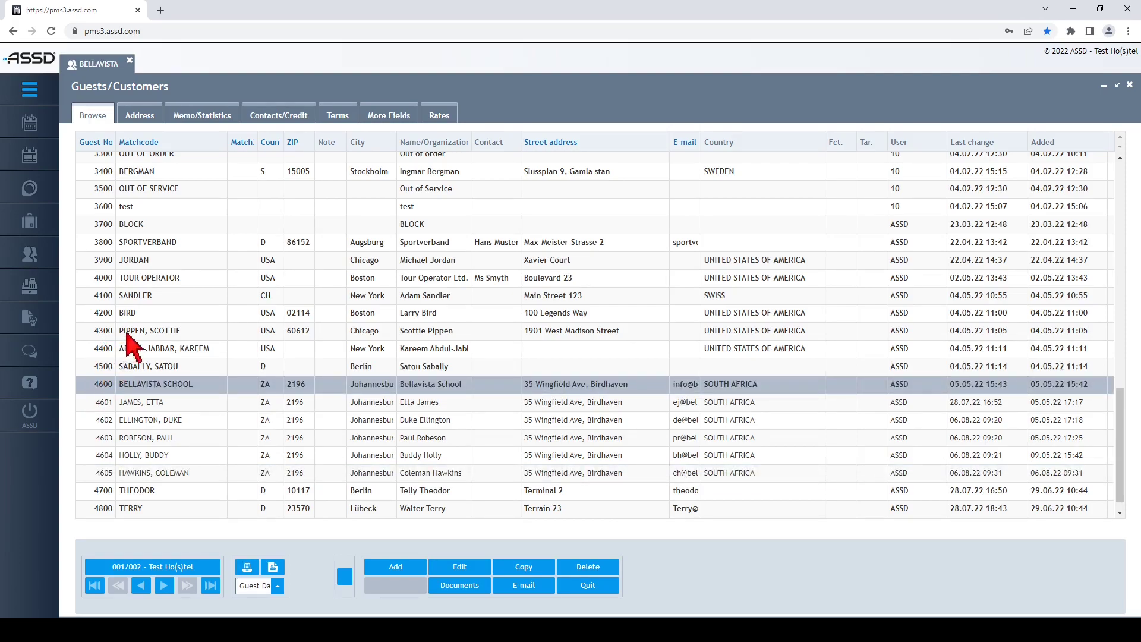
pyautogui.click(255, 118)
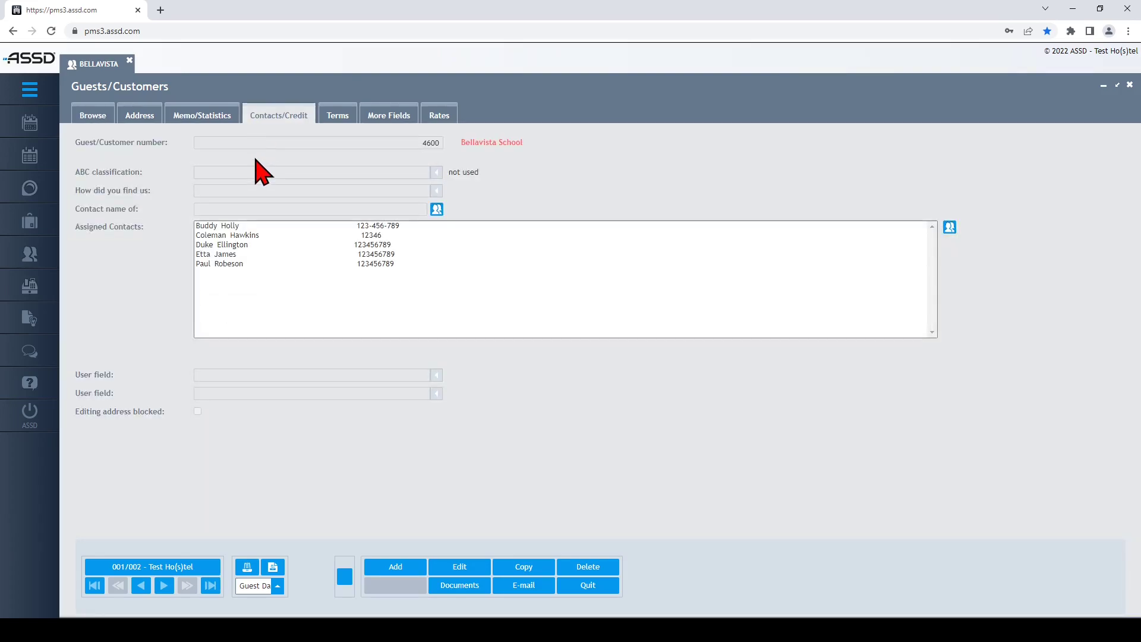
# Add a new reservation and choose guest 4600 Bellavista School as its customer
pyautogui.click(31, 223)
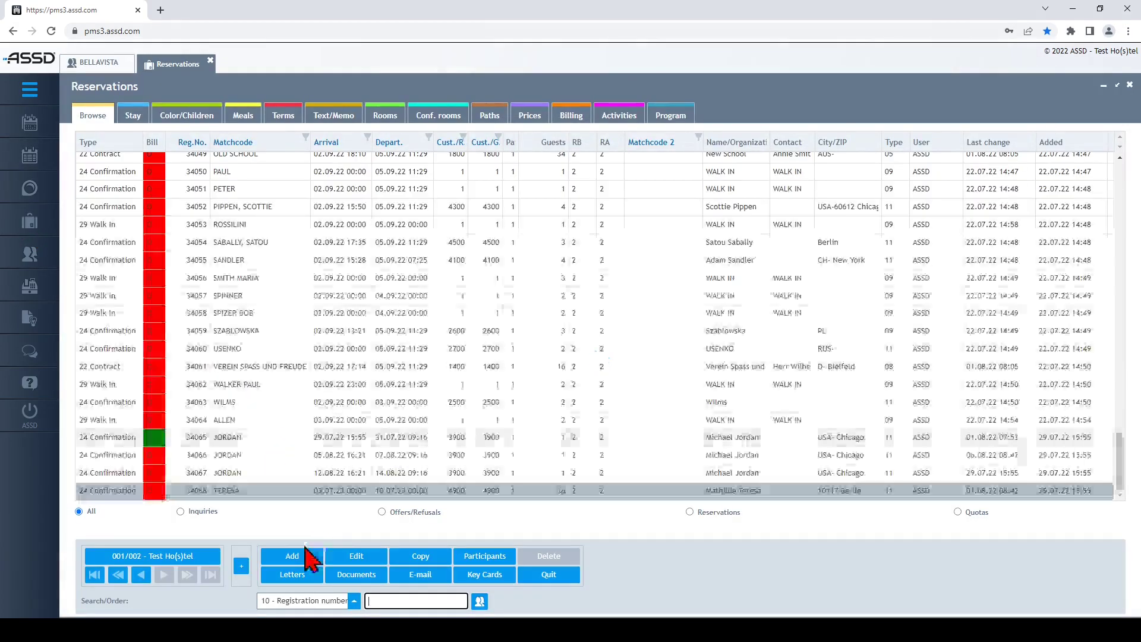
pyautogui.click(294, 557)
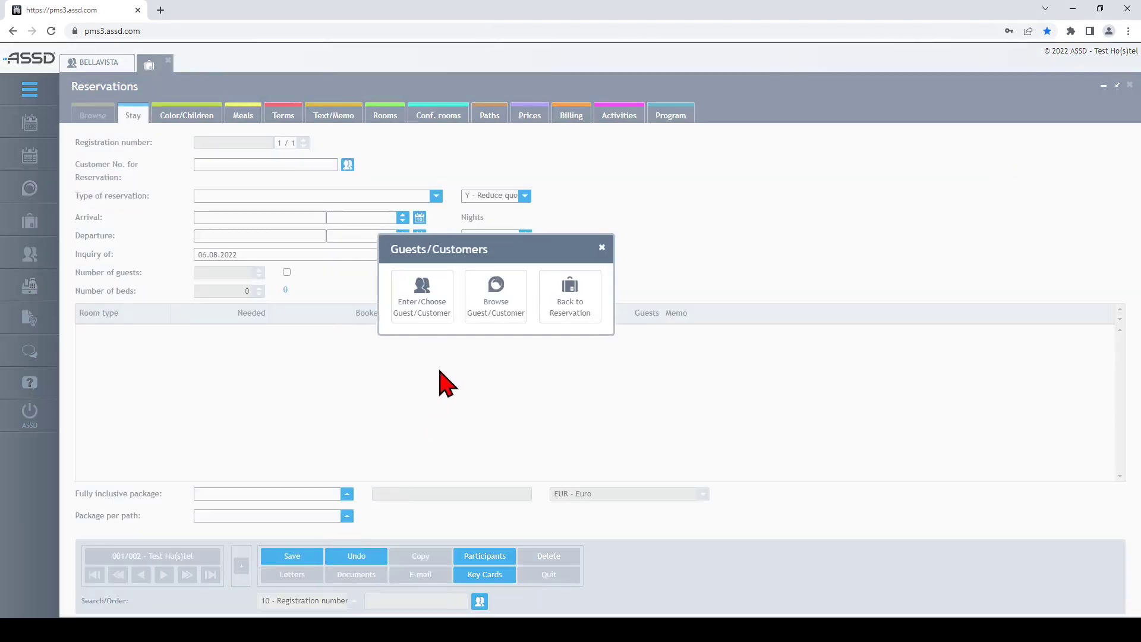
pyautogui.click(505, 312)
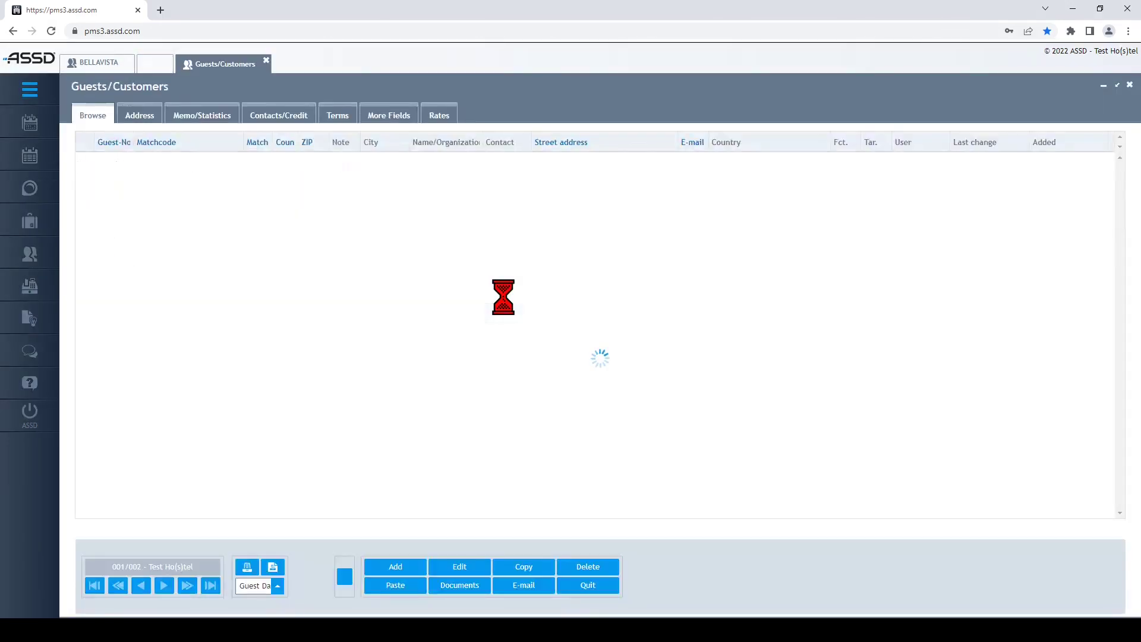
pyautogui.scroll(-10, 124, 390)
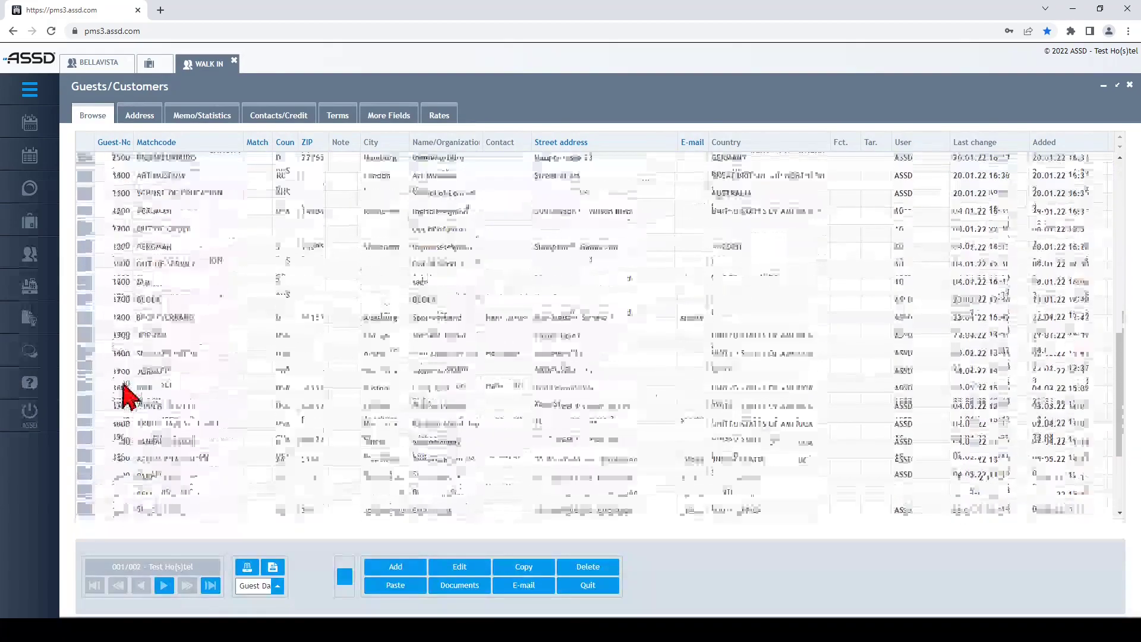
pyautogui.click(85, 390)
pyautogui.doubleClick(84, 389)
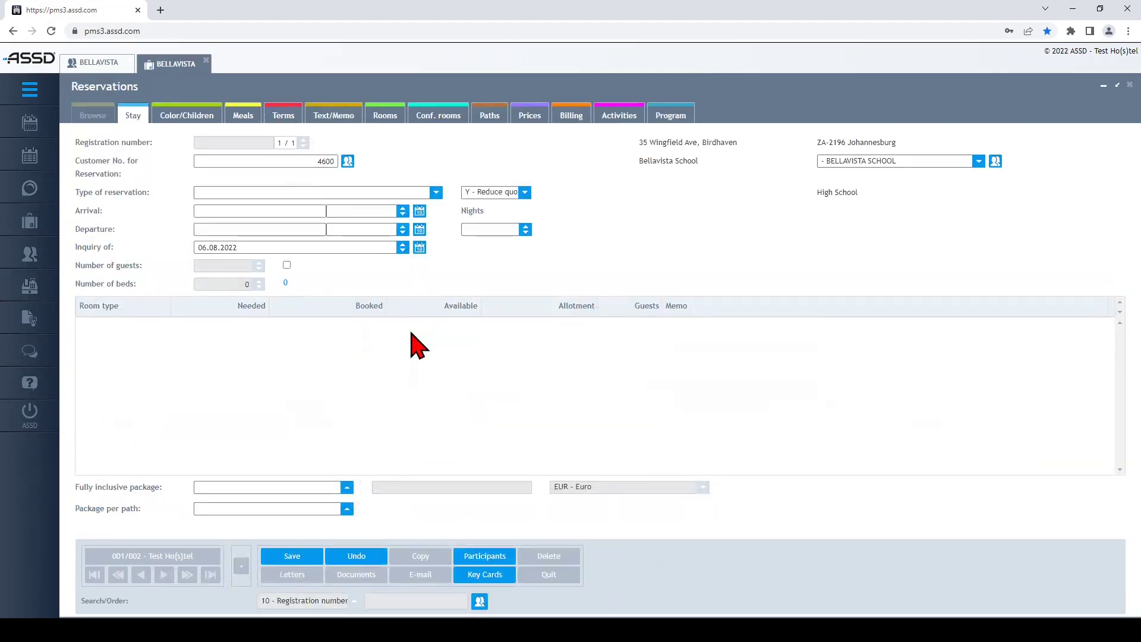
# Pick the reservation's contact from Bellavista School's linked contacts, finishing on the last one listed
pyautogui.click(978, 161)
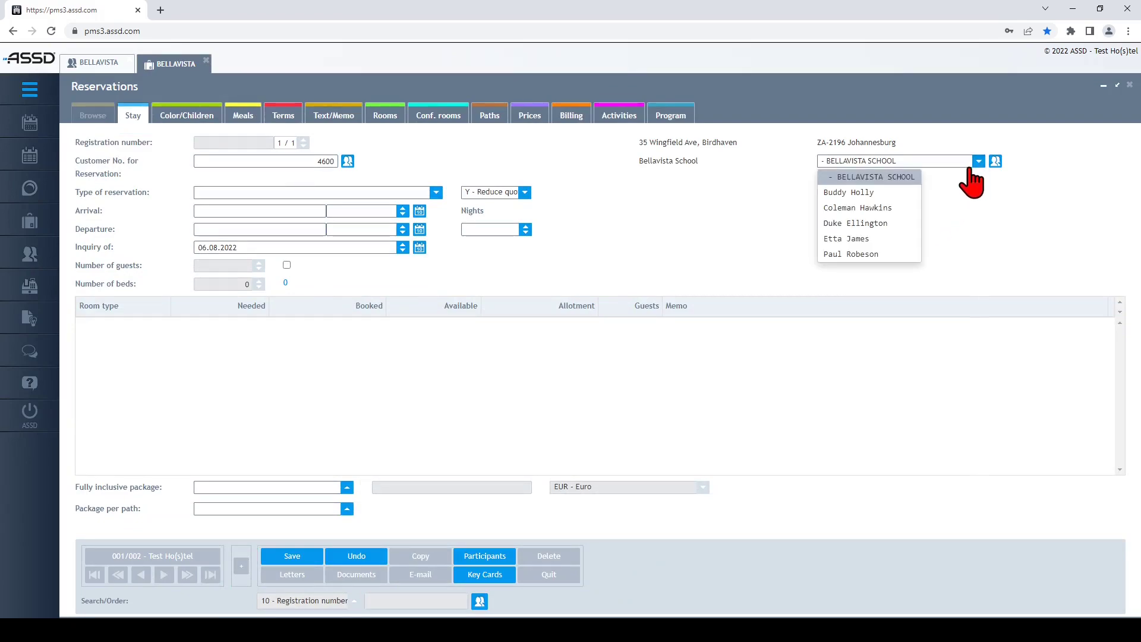
pyautogui.click(893, 208)
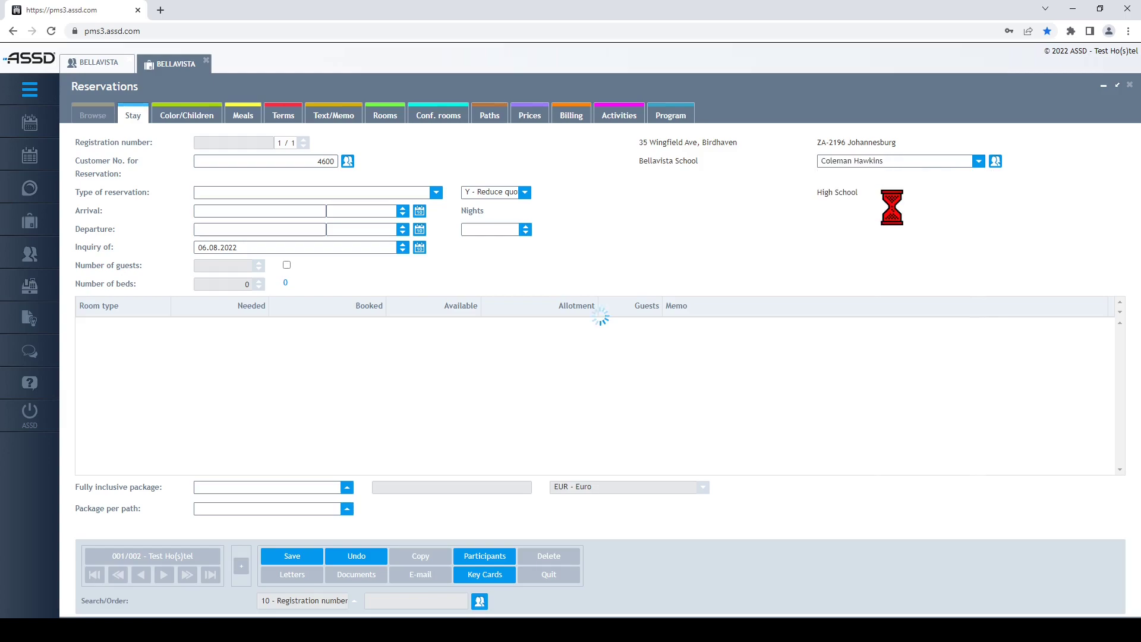
pyautogui.click(979, 161)
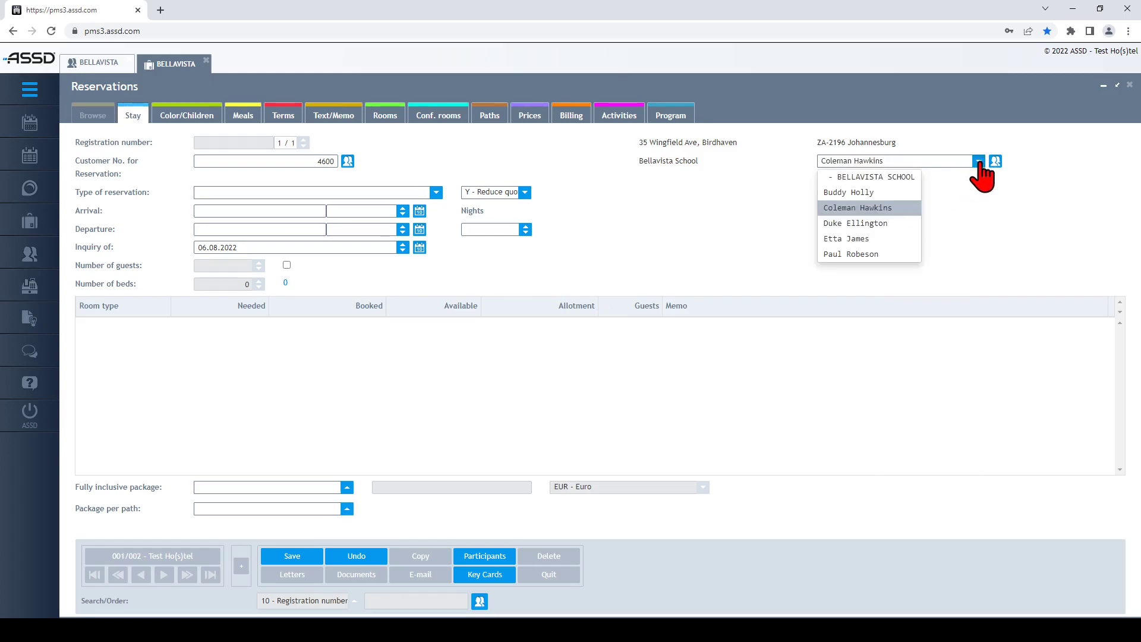
pyautogui.click(887, 240)
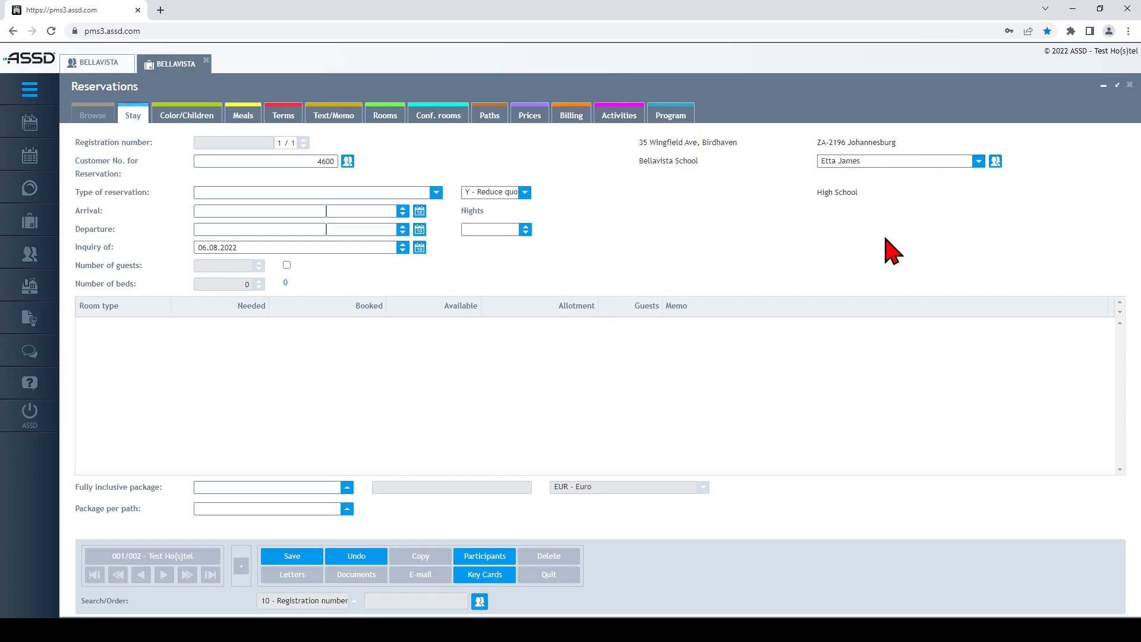
pyautogui.click(978, 161)
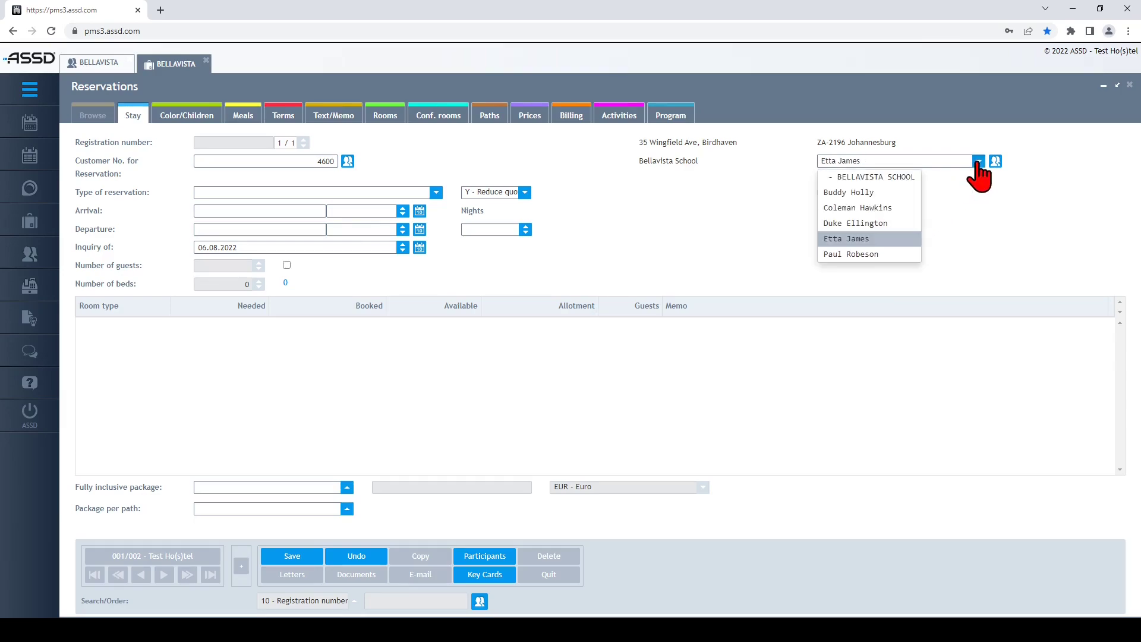
pyautogui.click(880, 254)
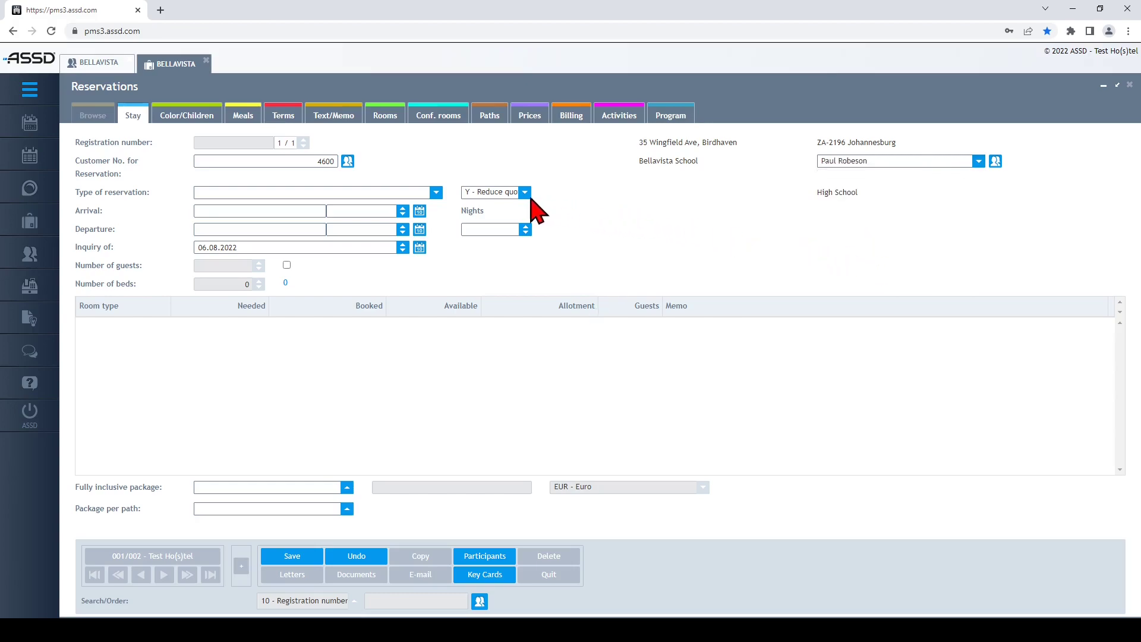